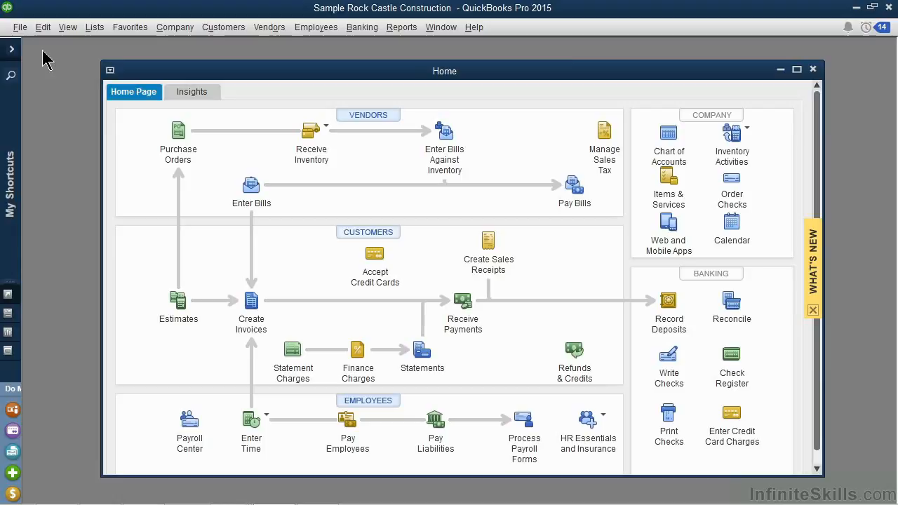
Open the Customer Center, maximize its window, and start a new customer record
click(227, 29)
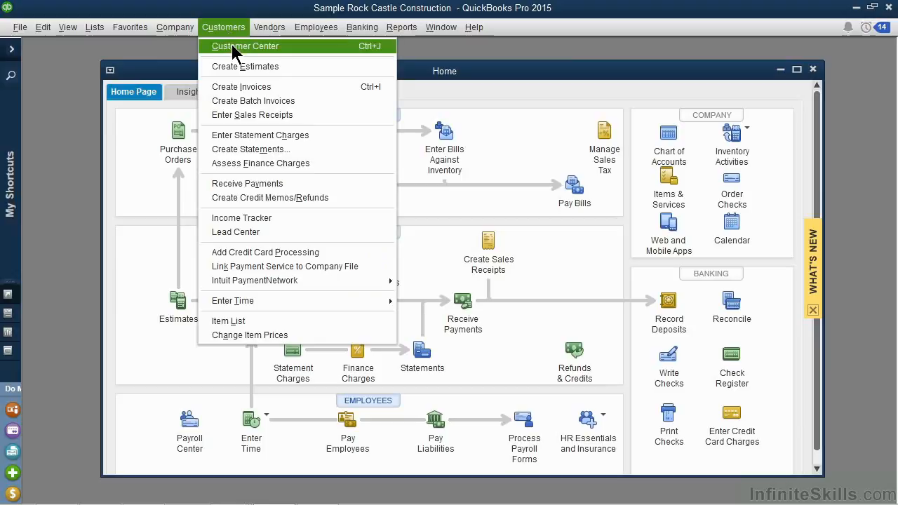
click(232, 44)
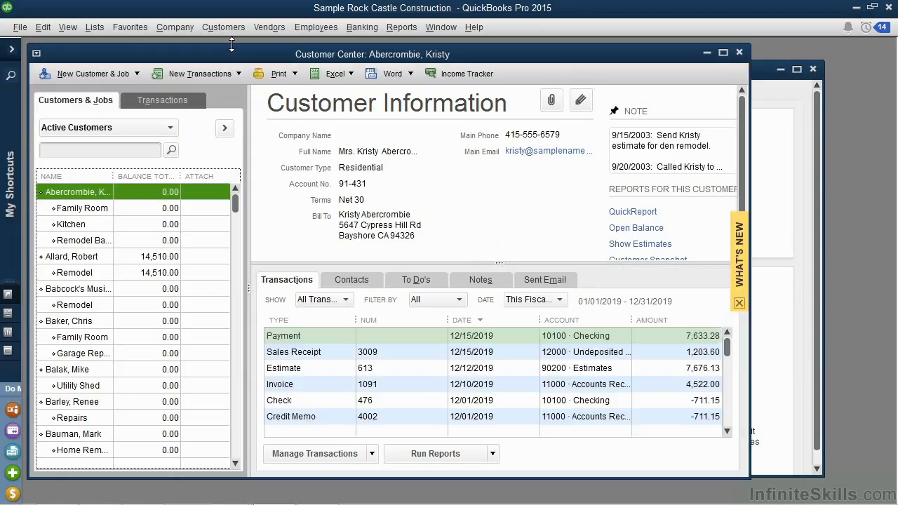
click(723, 53)
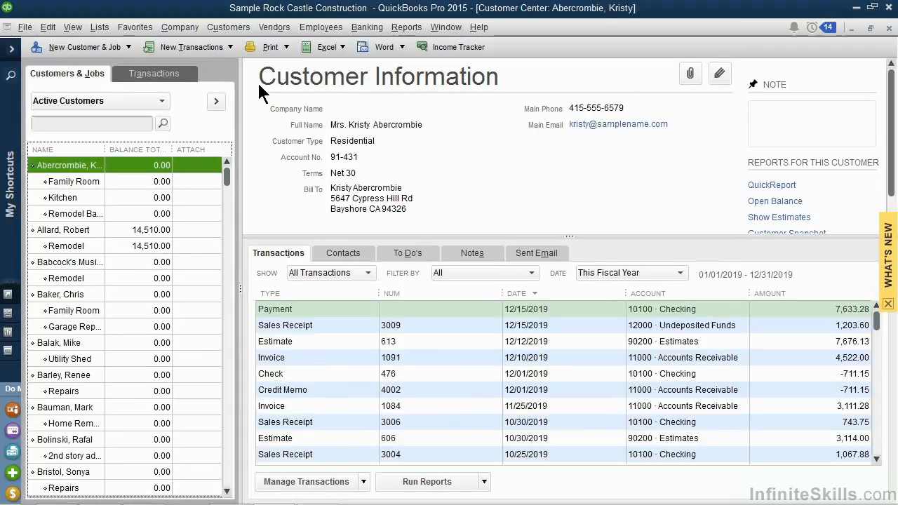
click(129, 47)
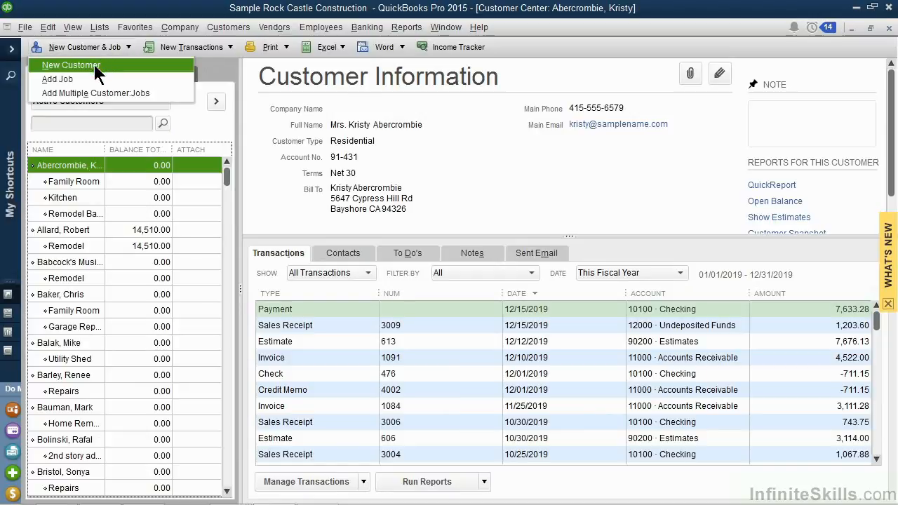
click(95, 66)
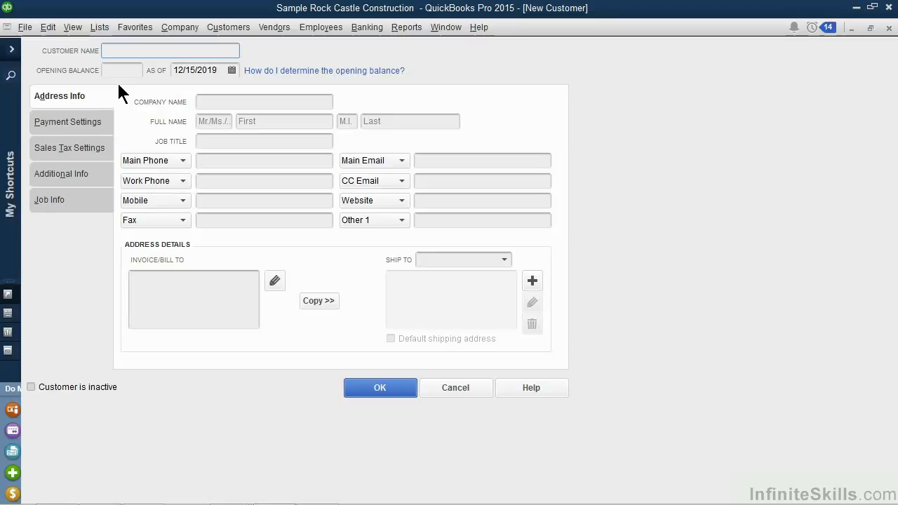
Enter the customer name as the customer's last name followed directly by the first initial, leaving the opening balance blank
text(AaichenJ)
click(120, 71)
Enter the customer's first and last name as the company name in the address information
click(213, 104)
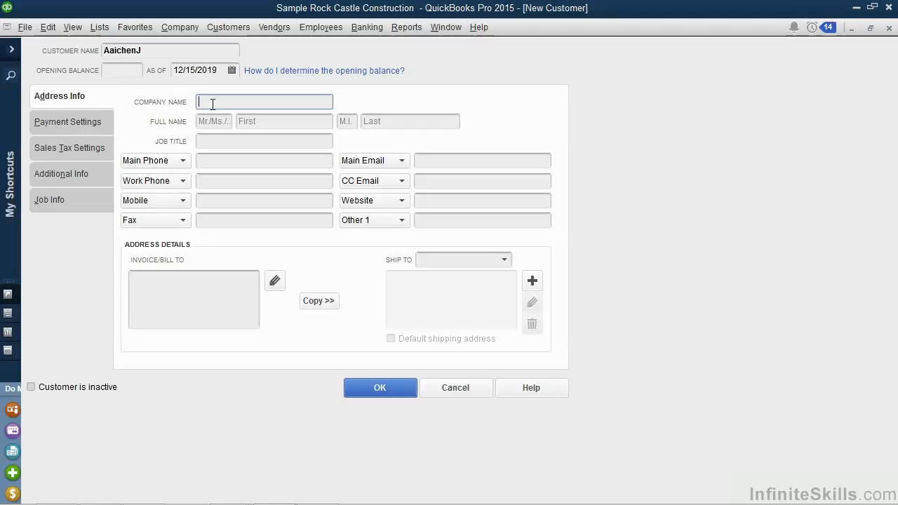
text(James Aaiche)
text(n)
click(183, 161)
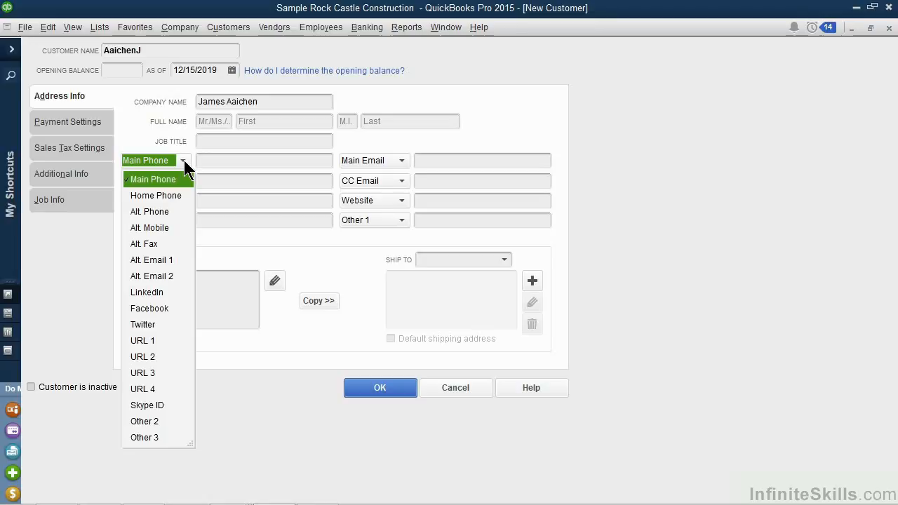
click(222, 161)
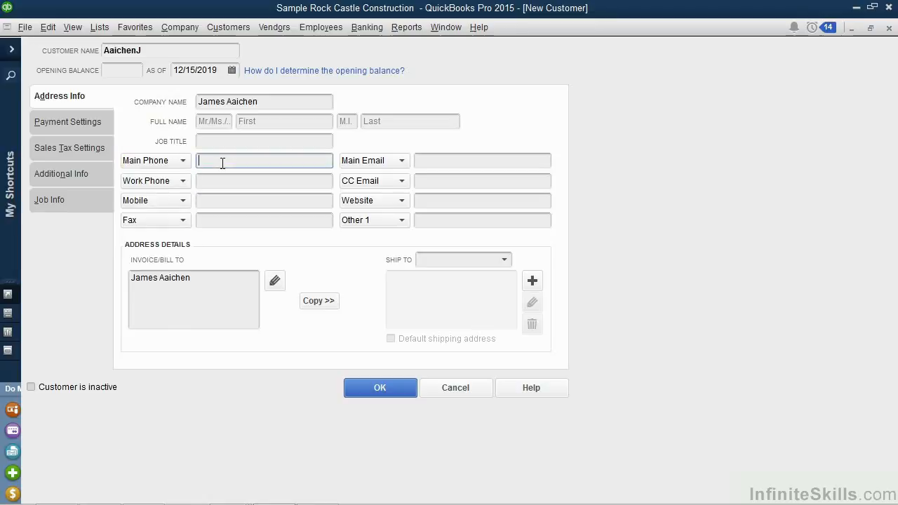
click(431, 203)
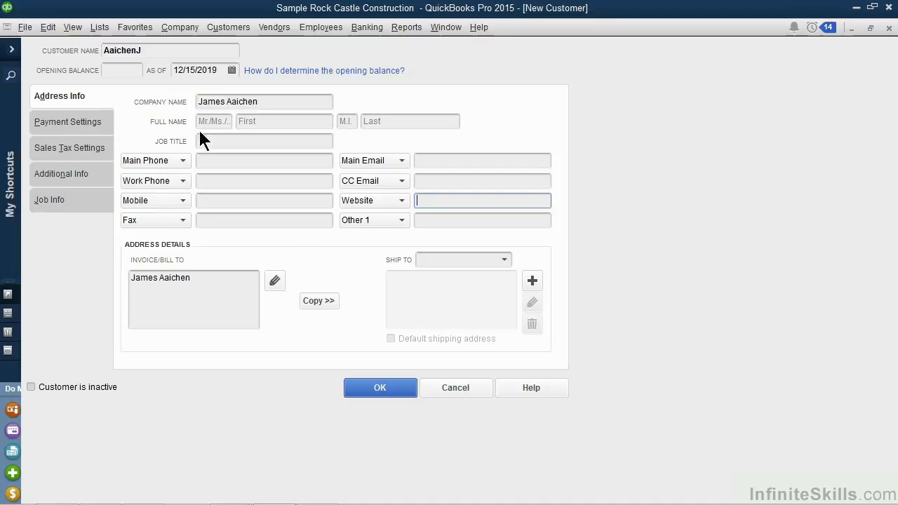
click(244, 121)
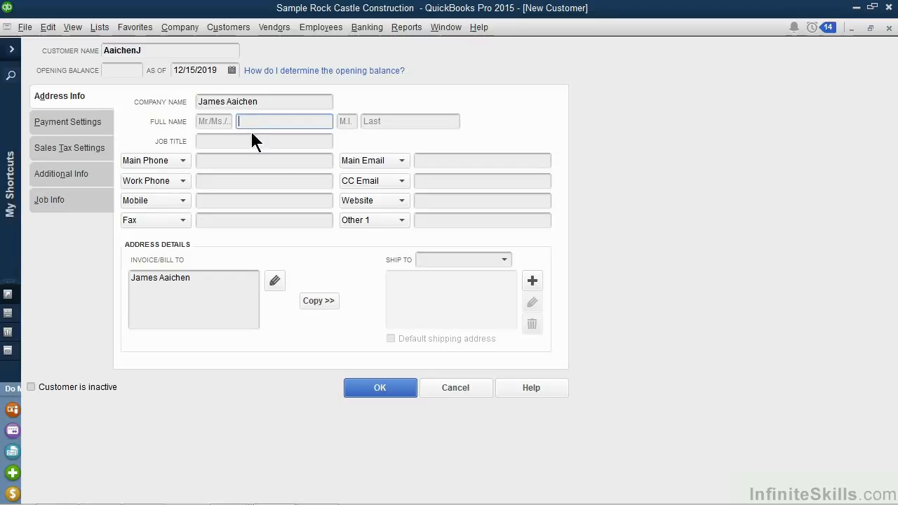
click(211, 278)
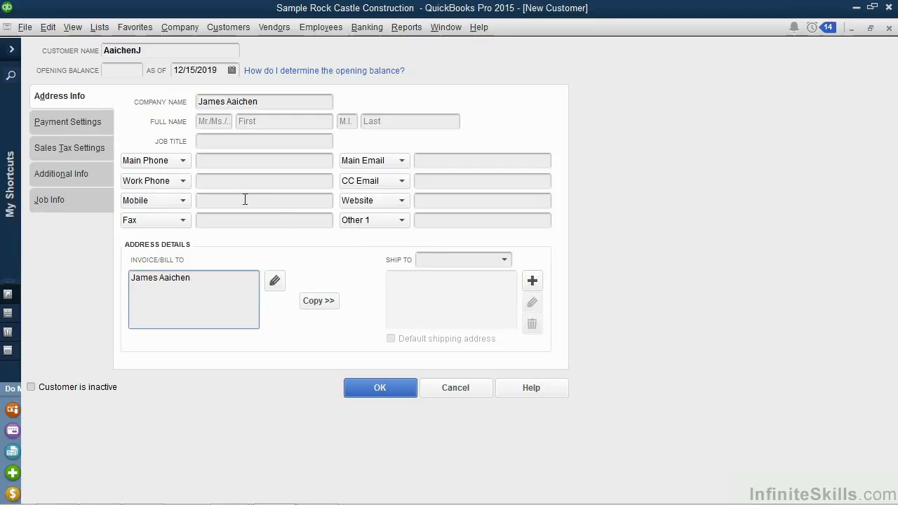
In the customer's payment settings, set the payment terms to 1% 10 Net 30 and the preferred delivery method to E-mail
click(70, 122)
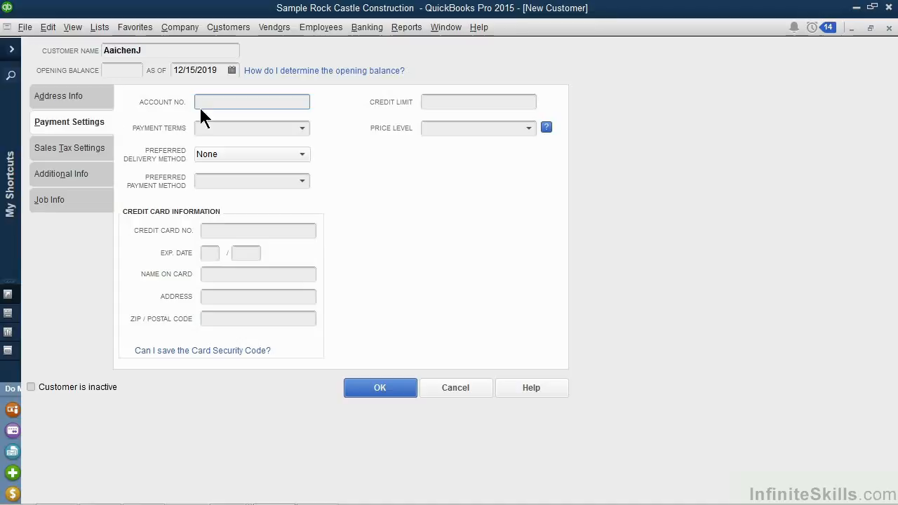
click(303, 128)
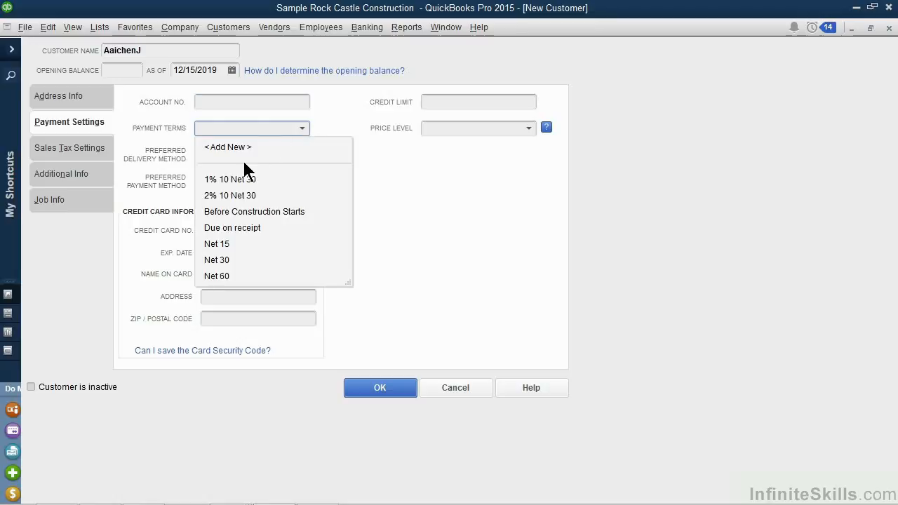
click(244, 180)
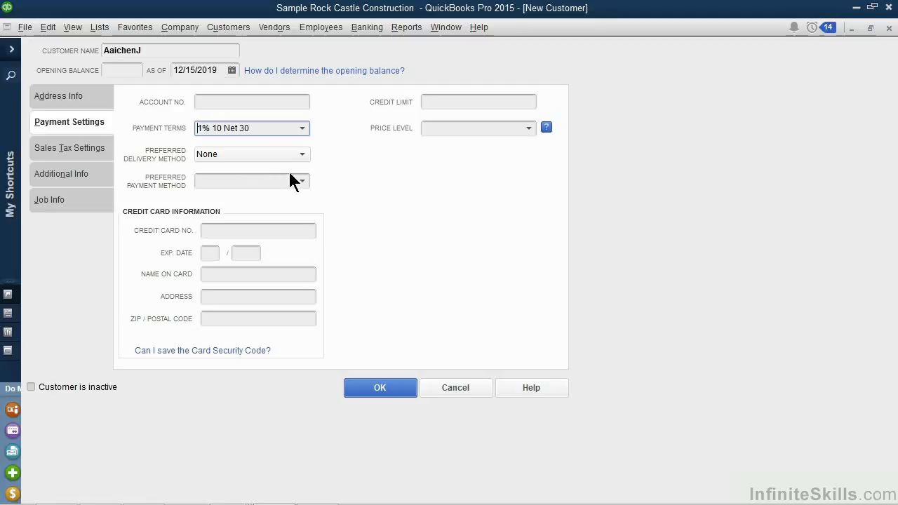
click(303, 154)
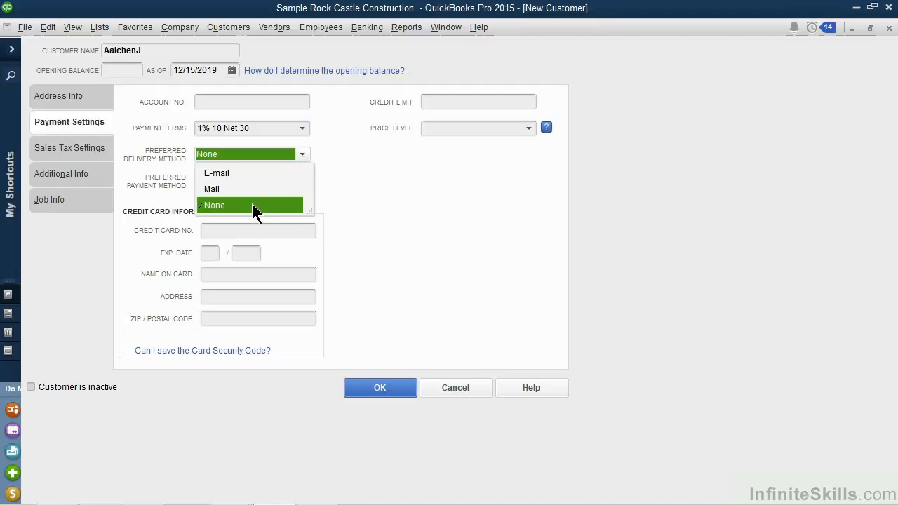
click(254, 173)
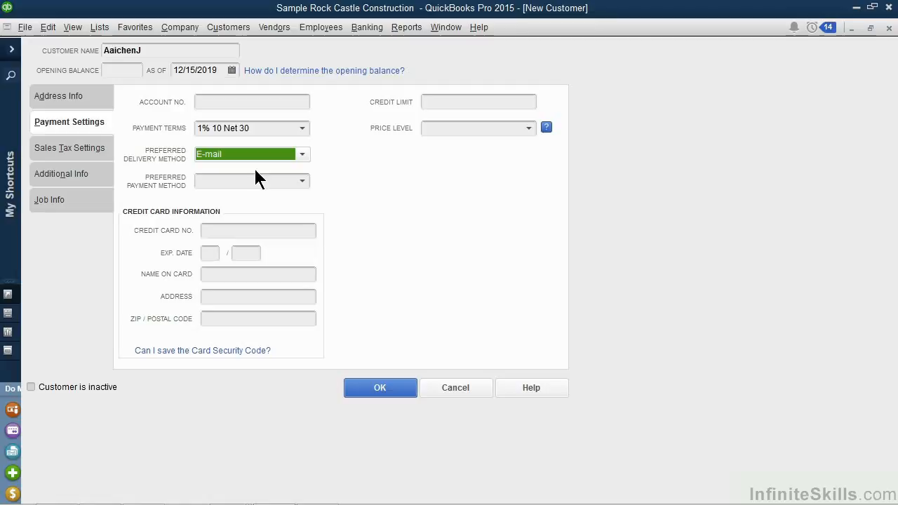
Set the customer's preferred payment method to VISA, leaving the credit card details blank
click(302, 181)
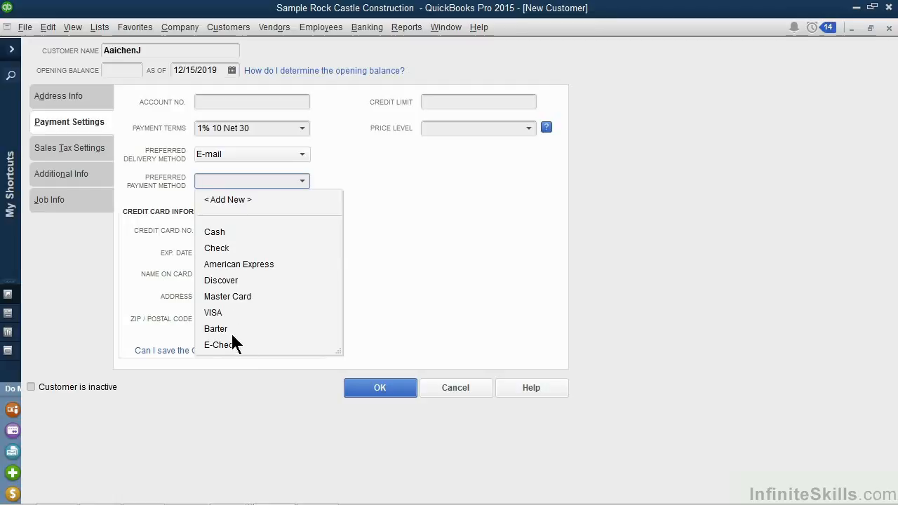
click(214, 312)
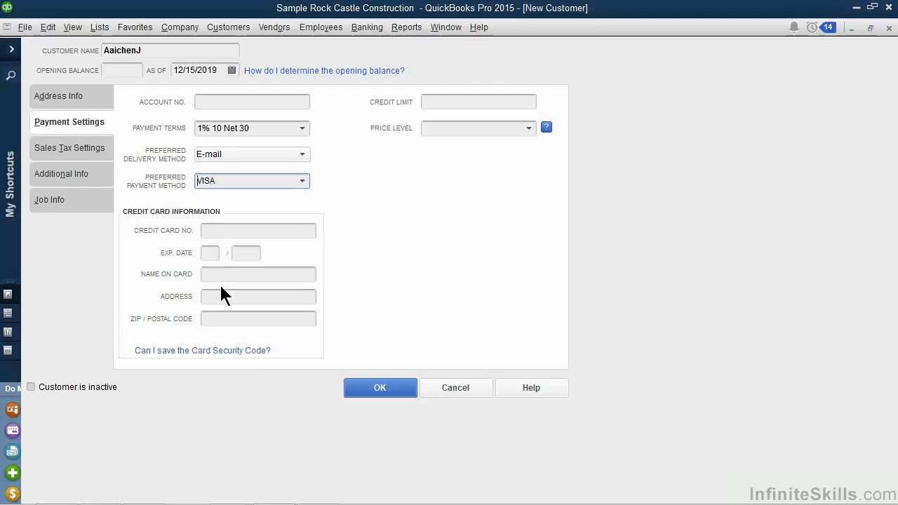
click(263, 229)
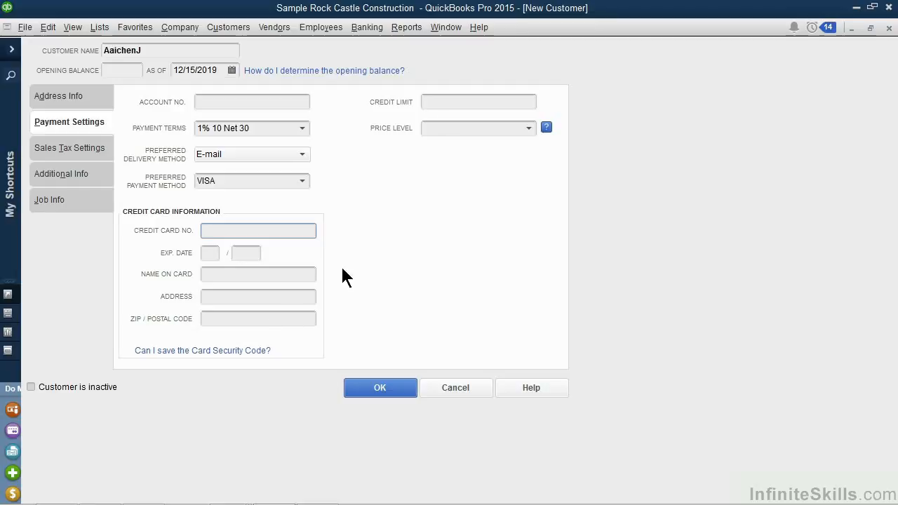
Set the customer's credit limit to 65000 and the price level to Residential
click(443, 103)
text(65000)
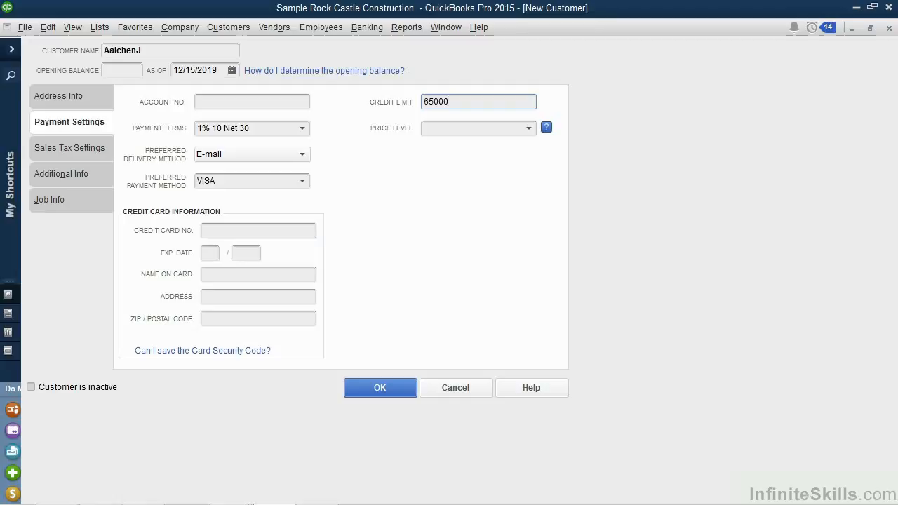
click(528, 128)
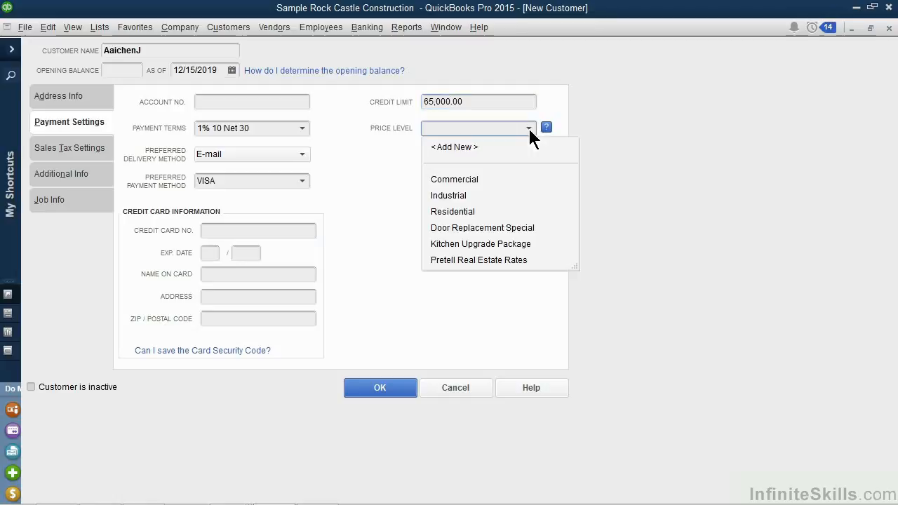
click(469, 211)
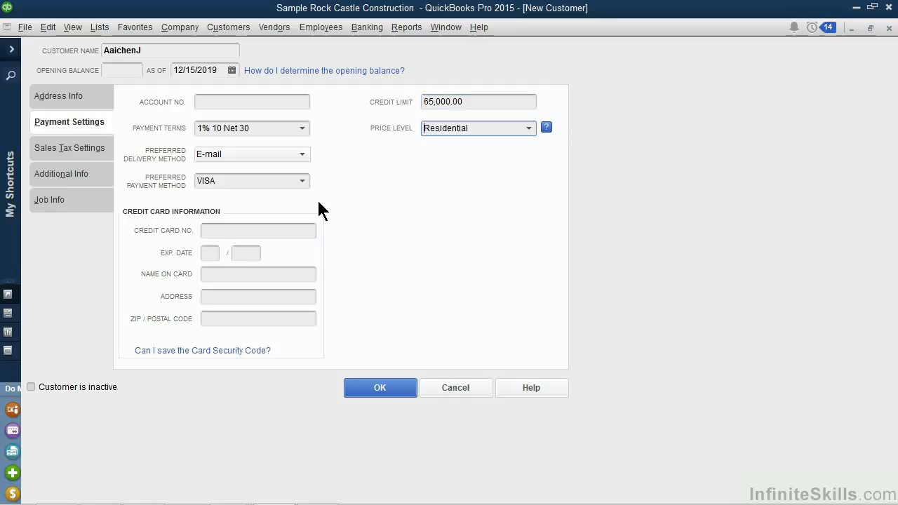
In the sales tax settings, choose the taxable code Tax and set the tax item to East Bayshore
click(84, 149)
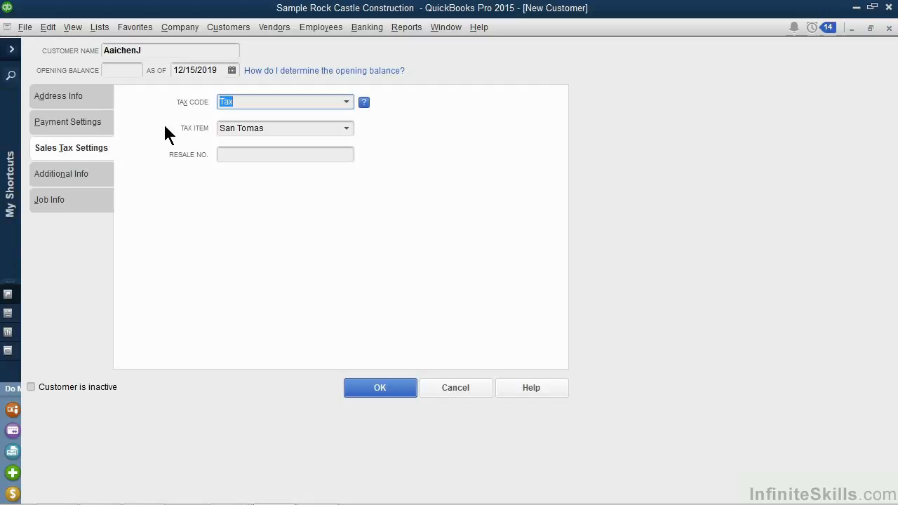
click(344, 106)
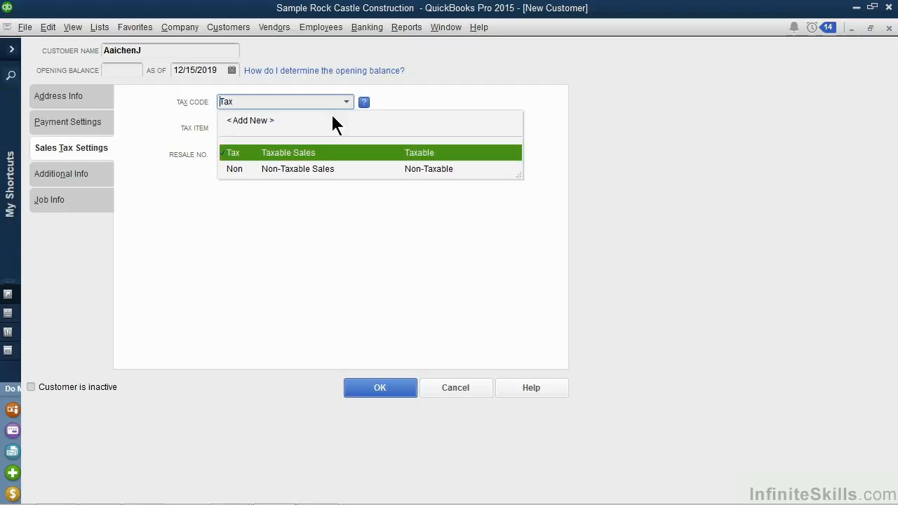
click(303, 155)
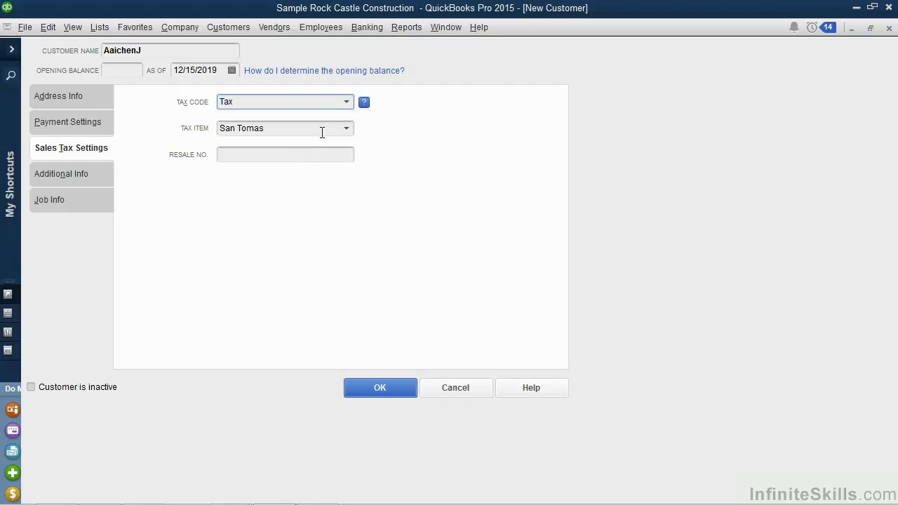
click(347, 127)
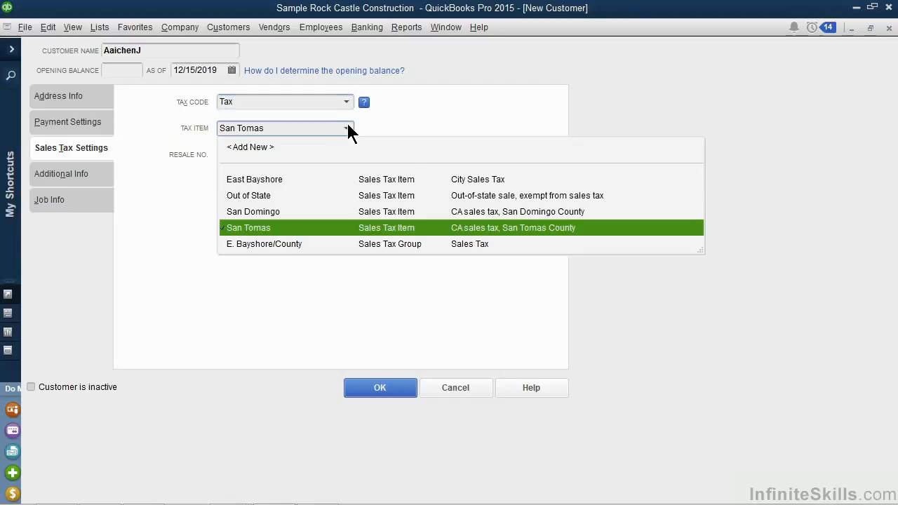
click(274, 179)
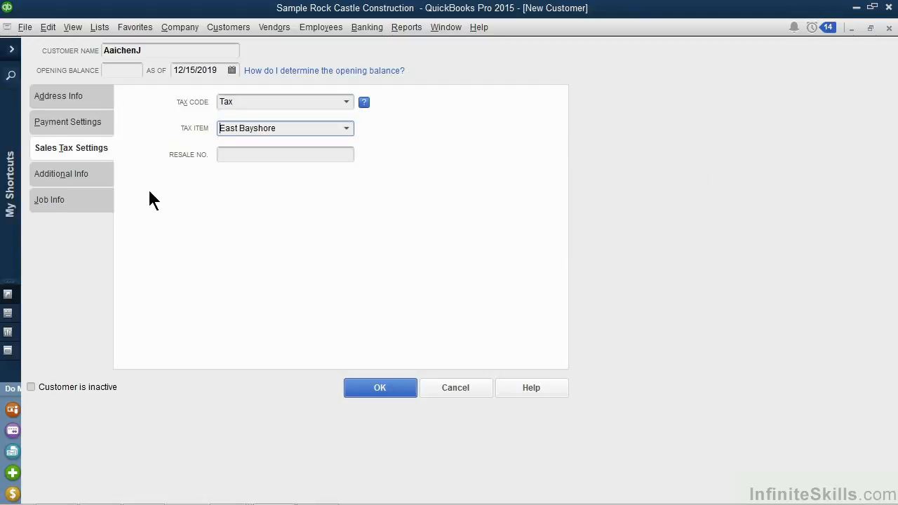
In the additional information, set the customer type to Residential and leave the sales rep blank
click(77, 178)
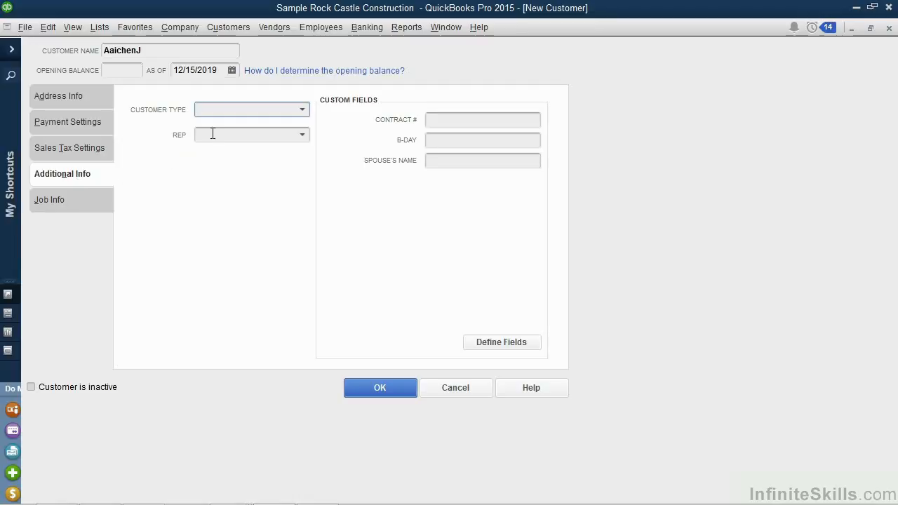
click(304, 111)
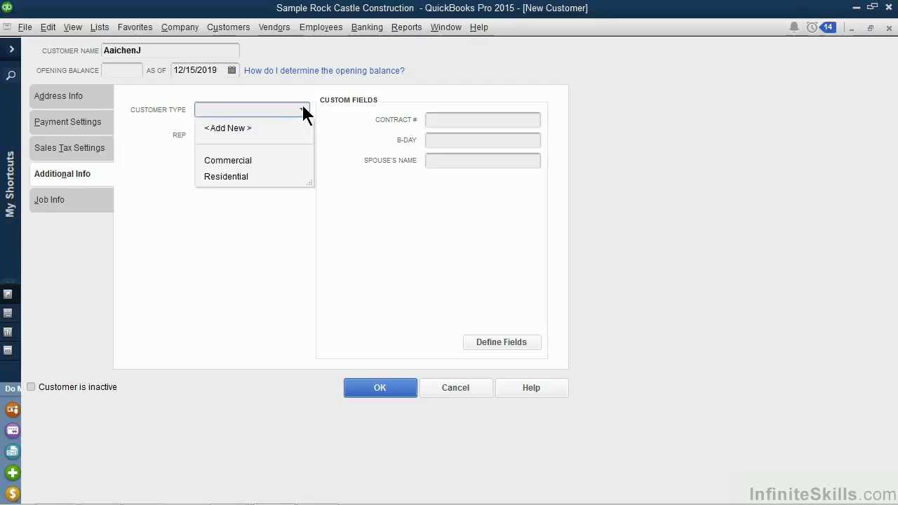
click(233, 177)
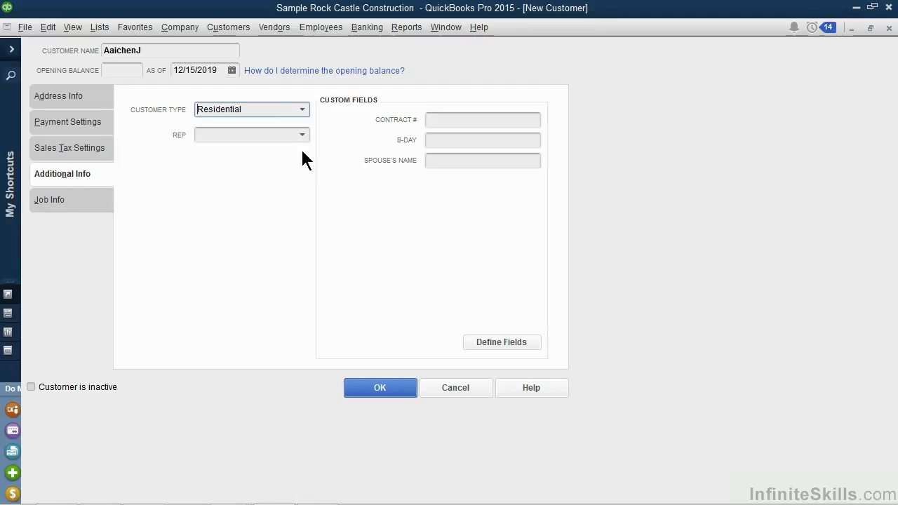
click(303, 136)
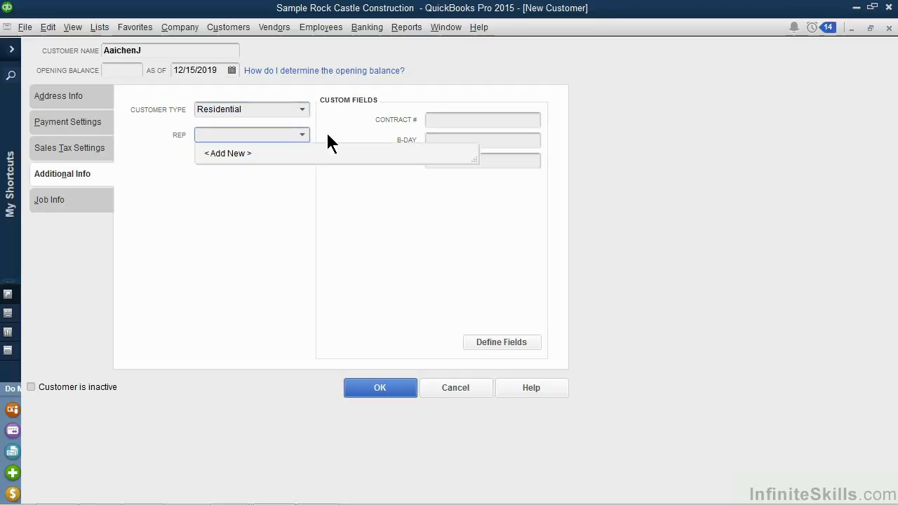
click(327, 132)
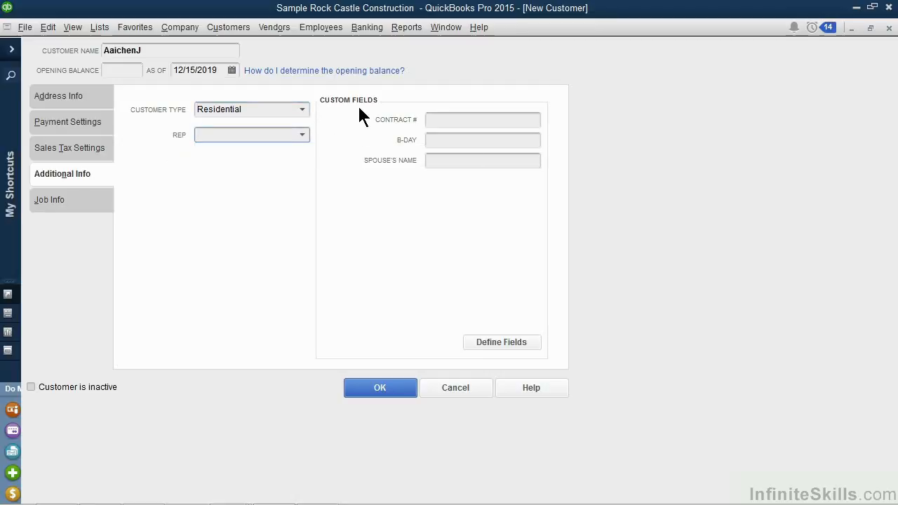